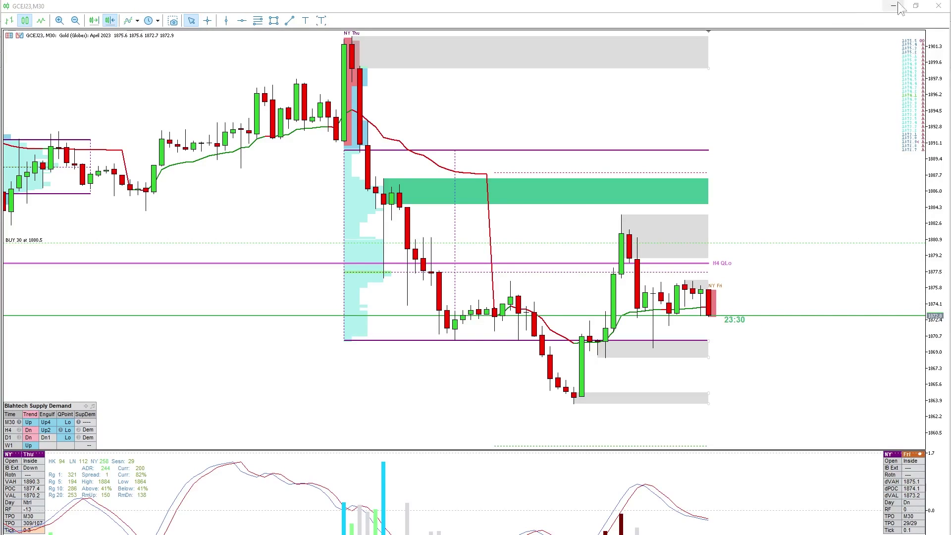
Restore the maximized gold chart to a smaller window and shift it to the right
{"action": "left_click", "coordinate": [917, 9]}
{"action": "left_click", "coordinate": [917, 9]}
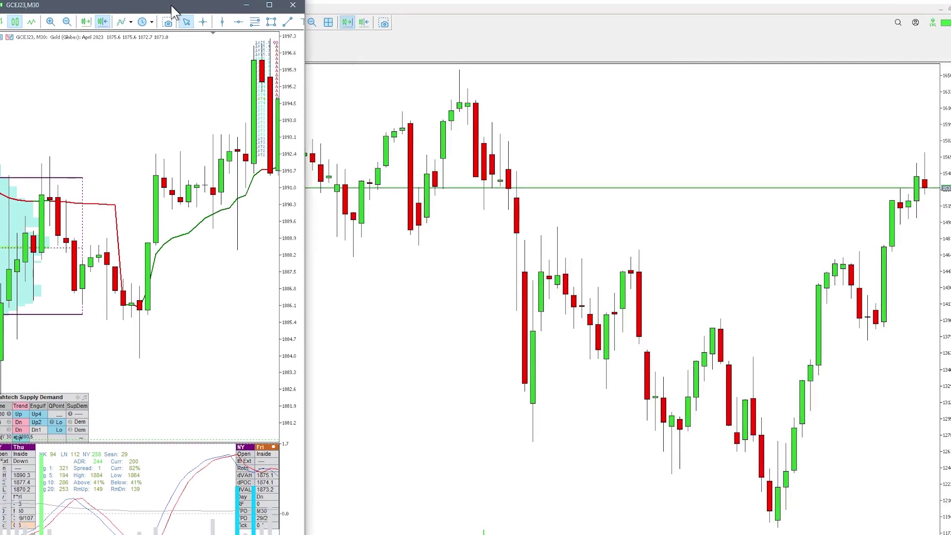
{"action": "left_click_drag", "start_coordinate": [171, 5], "coordinate": [485, 5]}
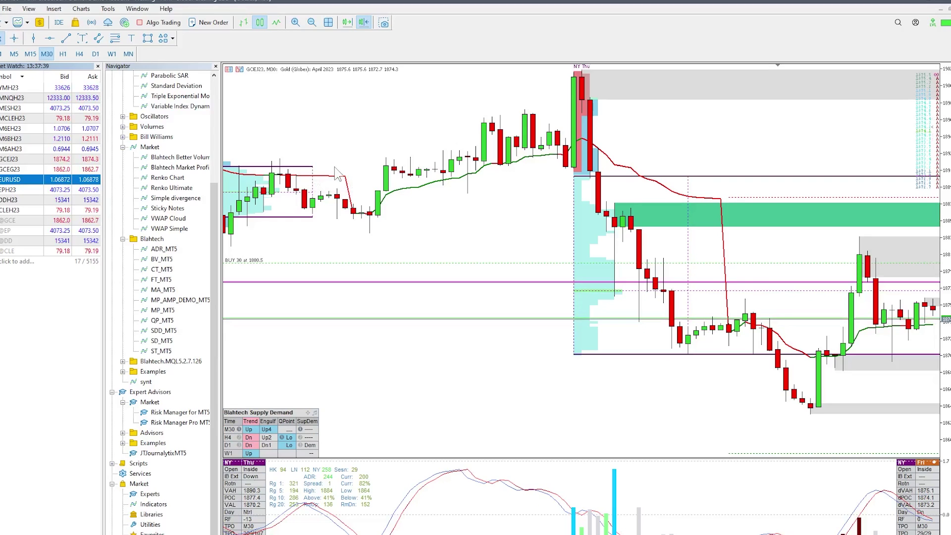
{"action": "left_click", "coordinate": [35, 12]}
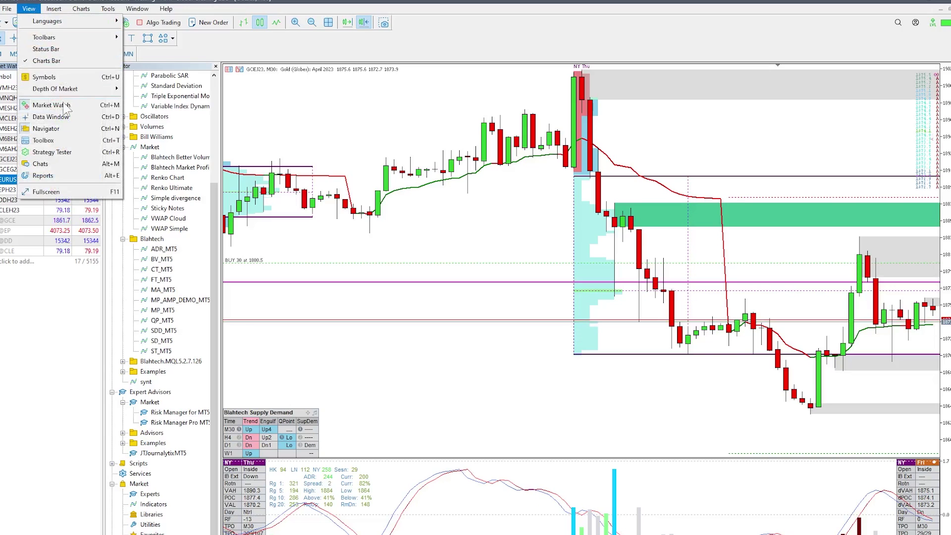
{"action": "left_click", "coordinate": [56, 128]}
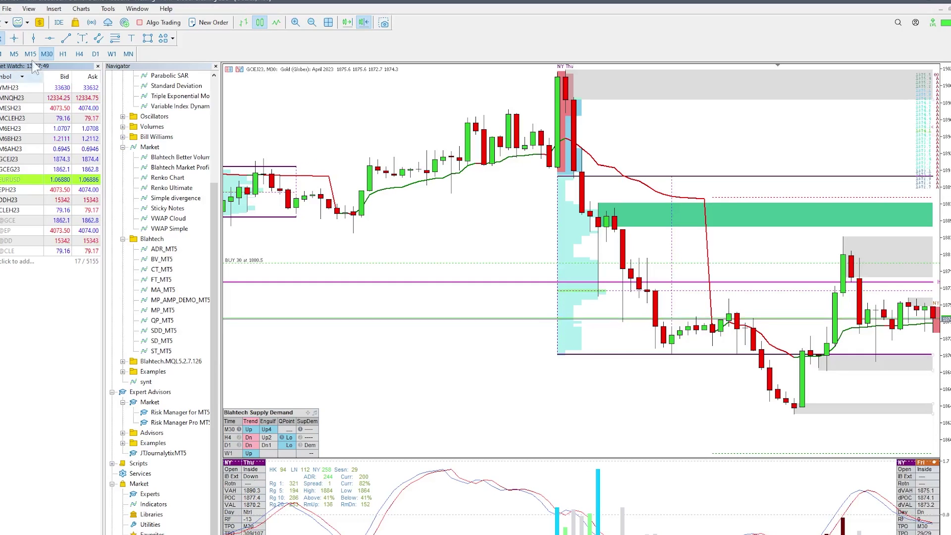
{"action": "left_click", "coordinate": [23, 214]}
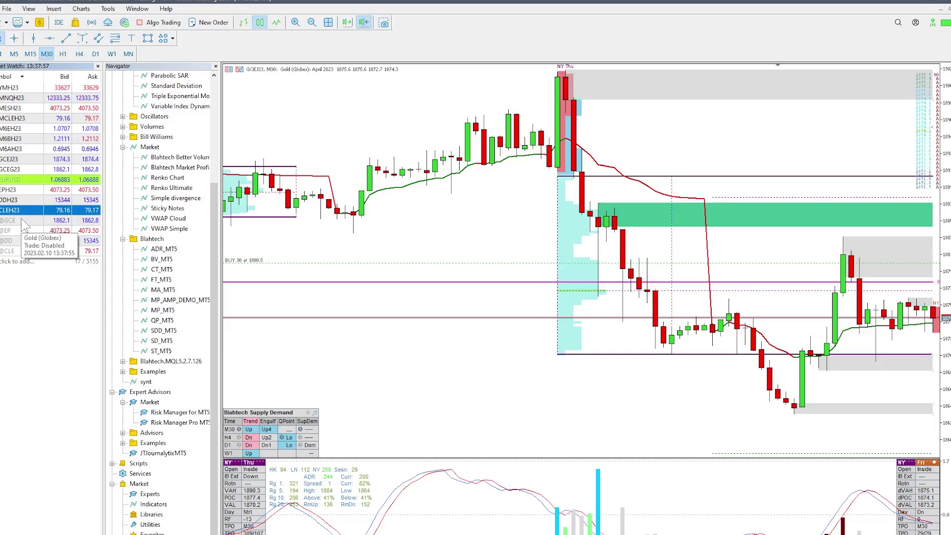
{"action": "left_click", "coordinate": [21, 221]}
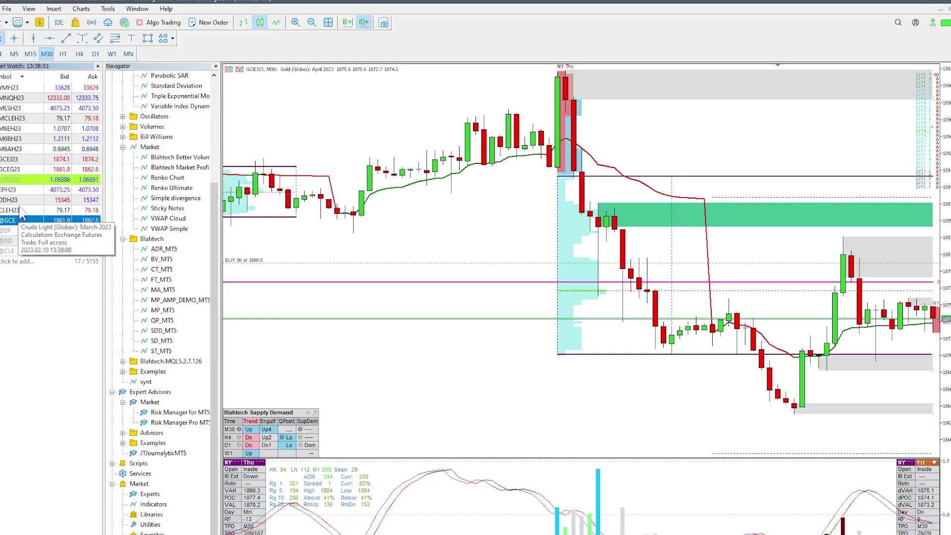
{"action": "right_click", "coordinate": [23, 191]}
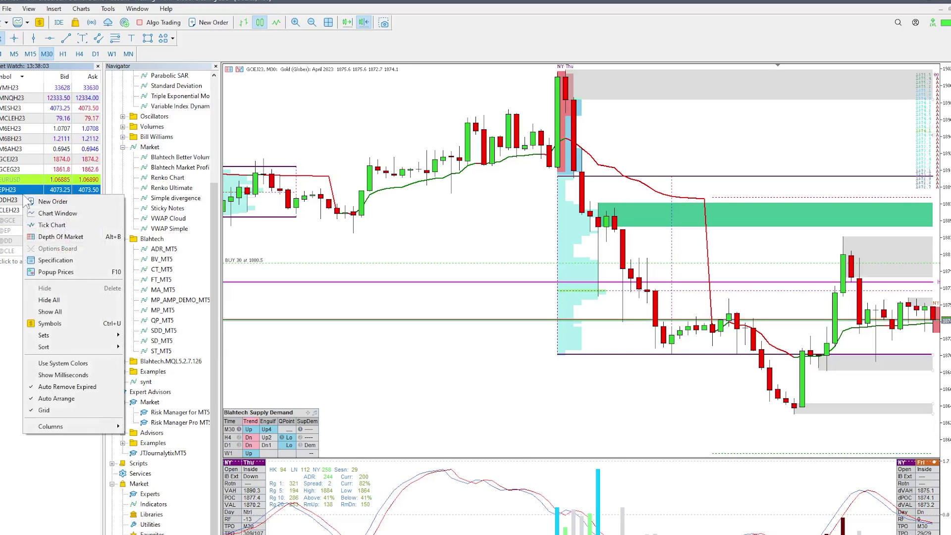
{"action": "left_click", "coordinate": [58, 324]}
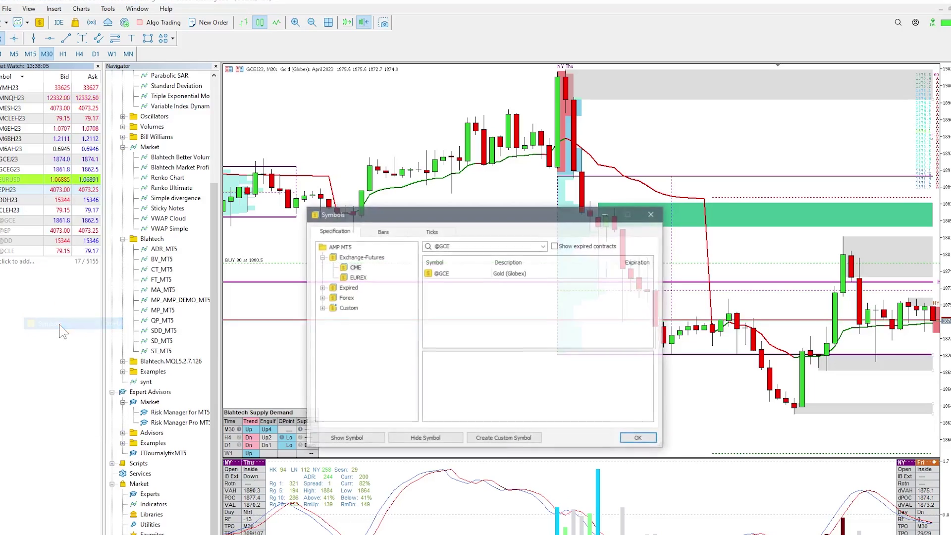
{"action": "left_click", "coordinate": [383, 231]}
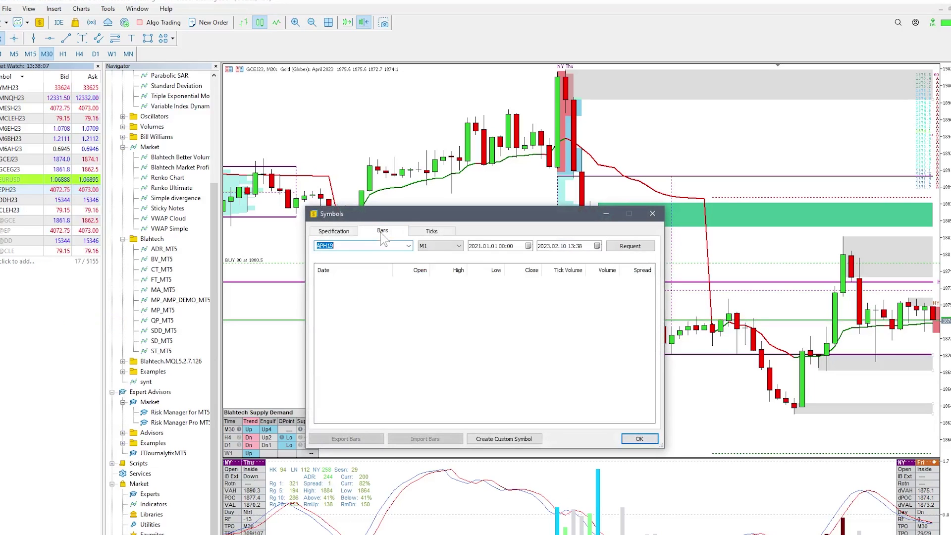
{"action": "type", "text": "@GCE"}
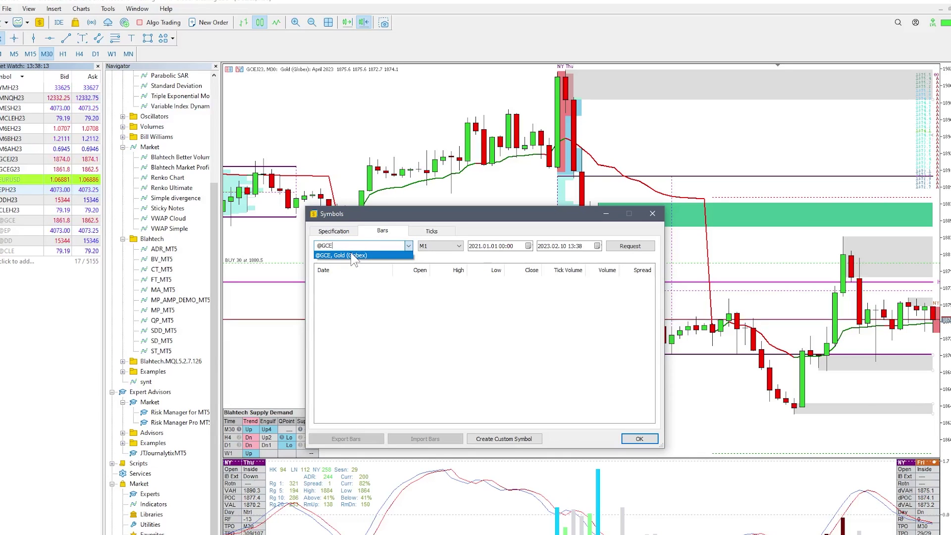
{"action": "left_click", "coordinate": [352, 256]}
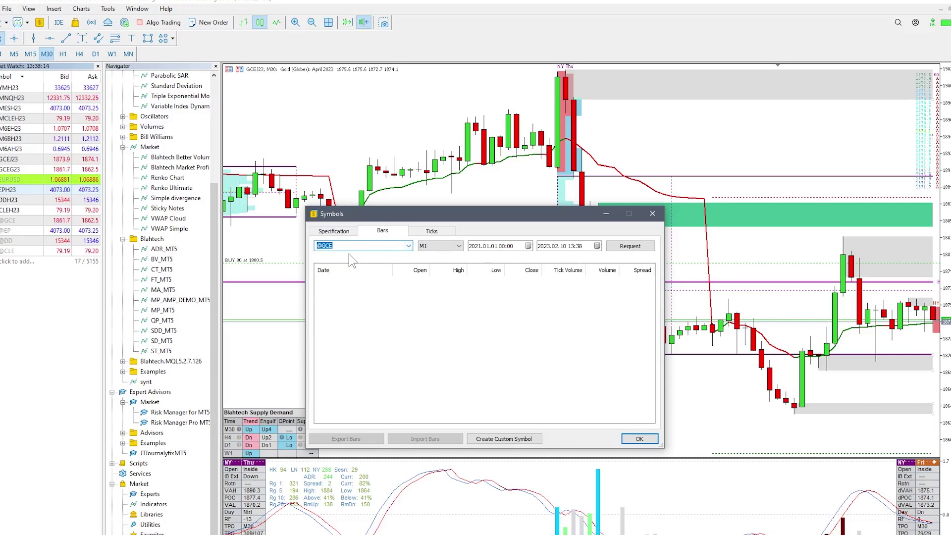
{"action": "left_click", "coordinate": [439, 246]}
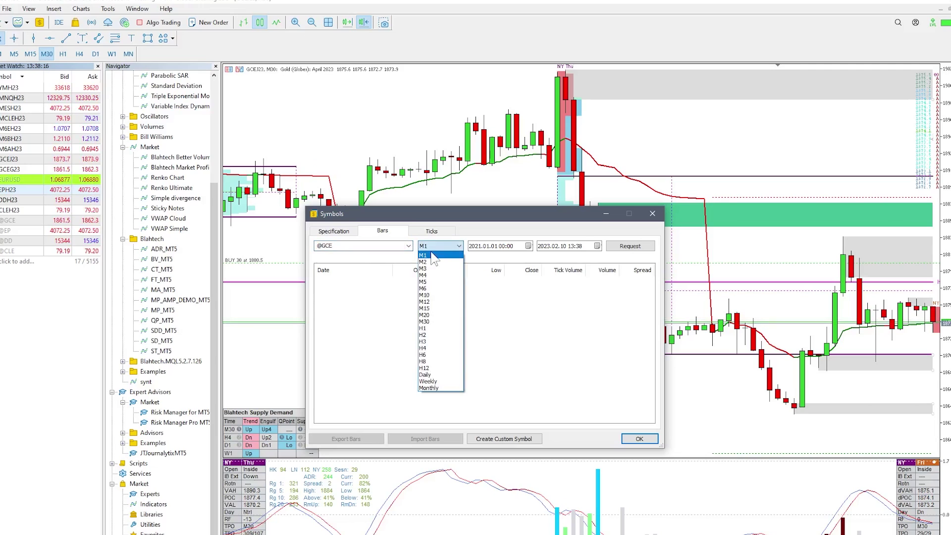
{"action": "left_click", "coordinate": [436, 375]}
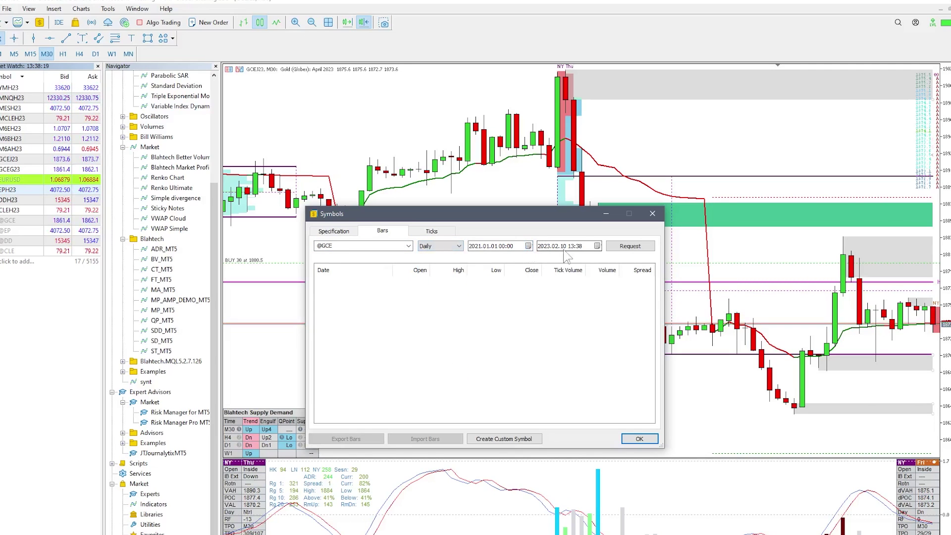
{"action": "left_click", "coordinate": [531, 249]}
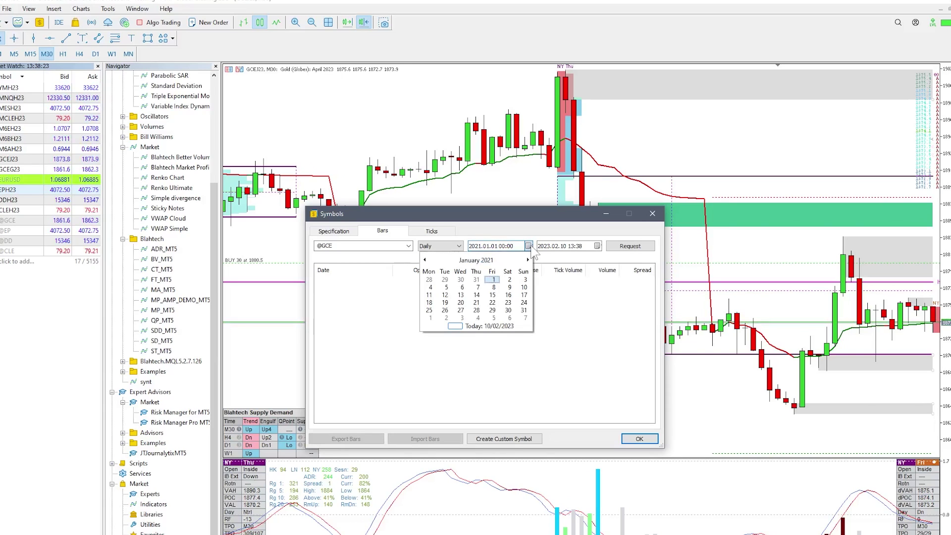
{"action": "left_click", "coordinate": [492, 281]}
{"action": "left_click", "coordinate": [474, 246]}
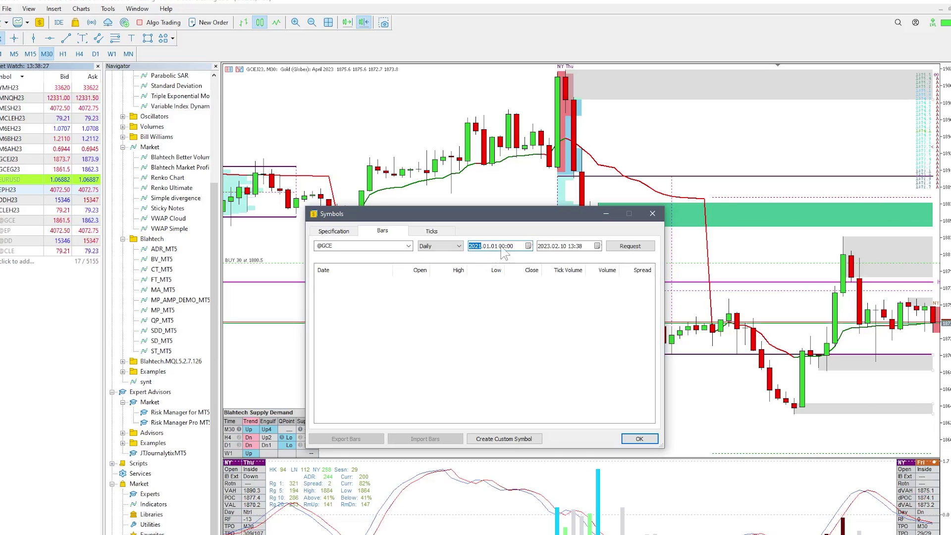
{"action": "left_click", "coordinate": [626, 248]}
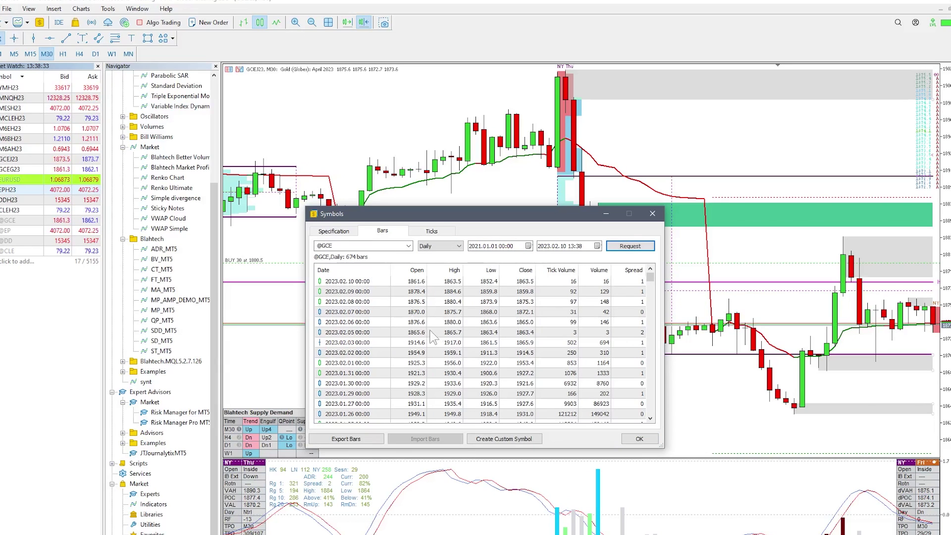
{"action": "left_click", "coordinate": [346, 439]}
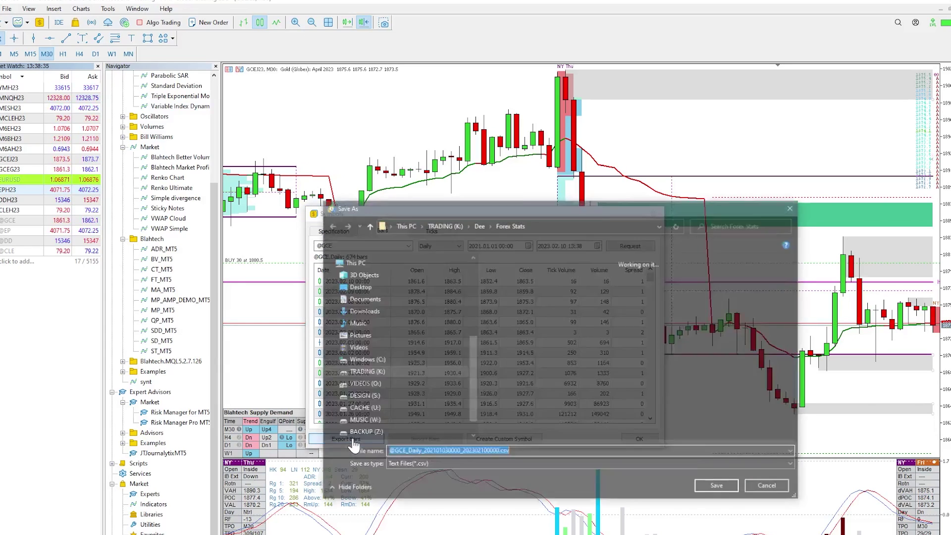
{"action": "double_click", "coordinate": [520, 452]}
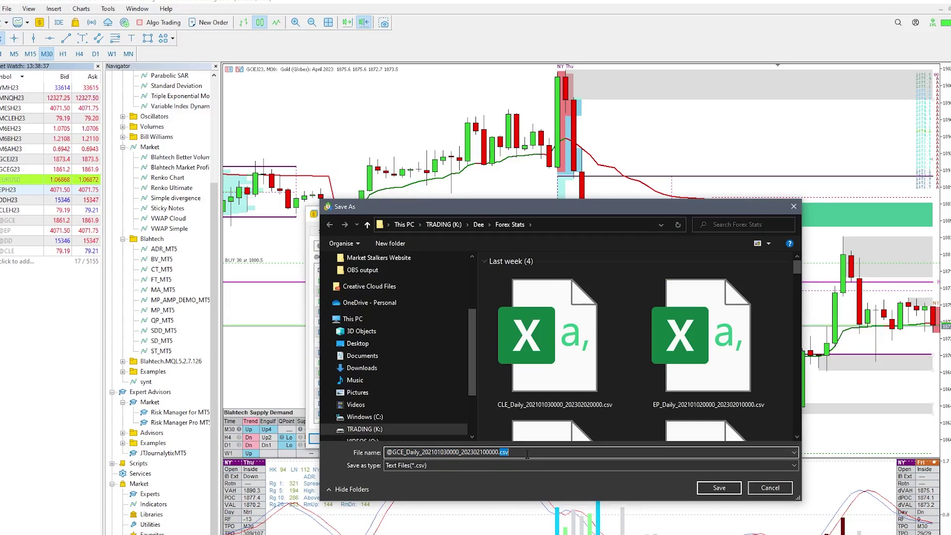
{"action": "key", "text": "Return"}
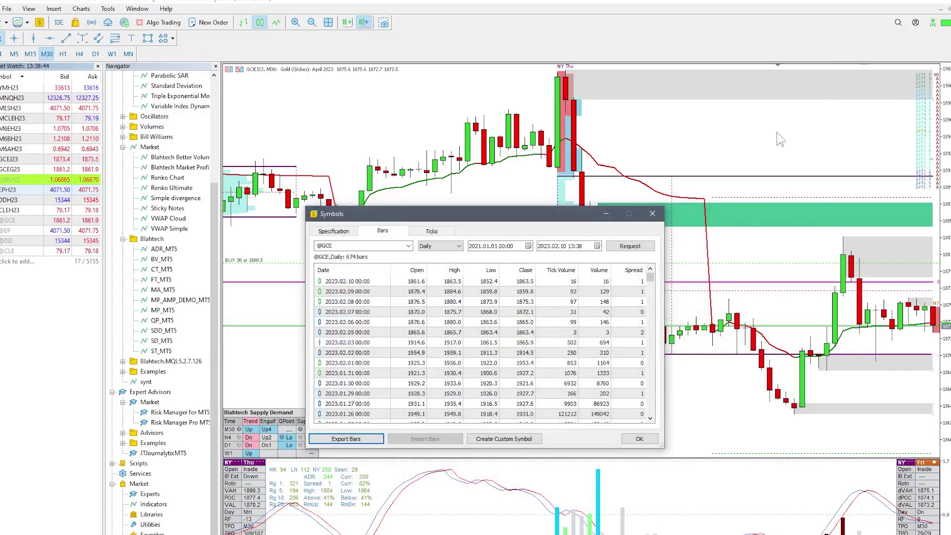
{"action": "left_click", "coordinate": [639, 439]}
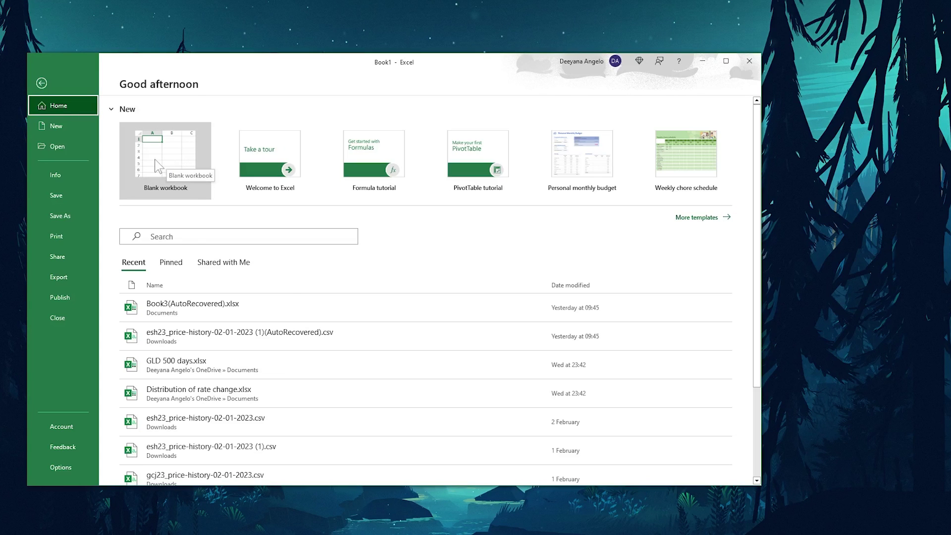
Start a blank workbook and go to the Data tab to import the gold CSV
{"action": "left_click", "coordinate": [178, 162]}
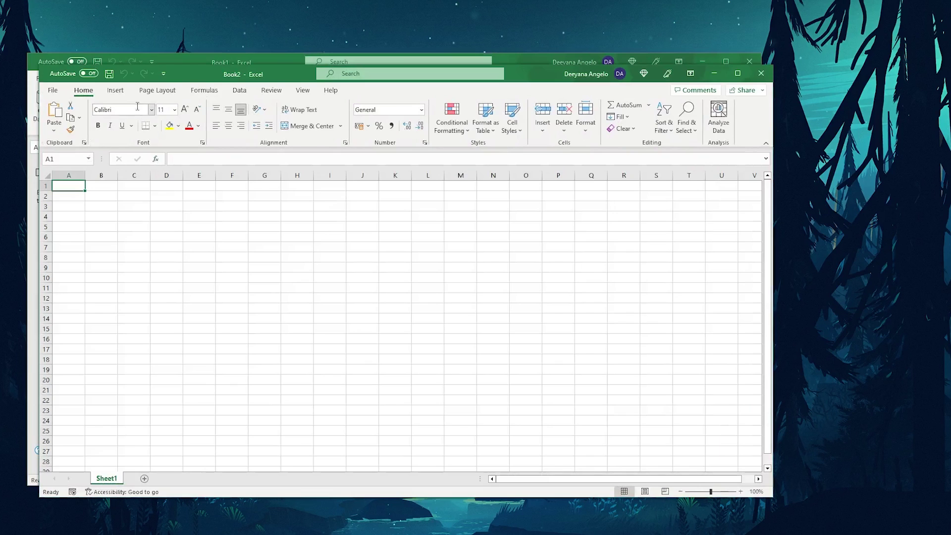
{"action": "left_click", "coordinate": [237, 91]}
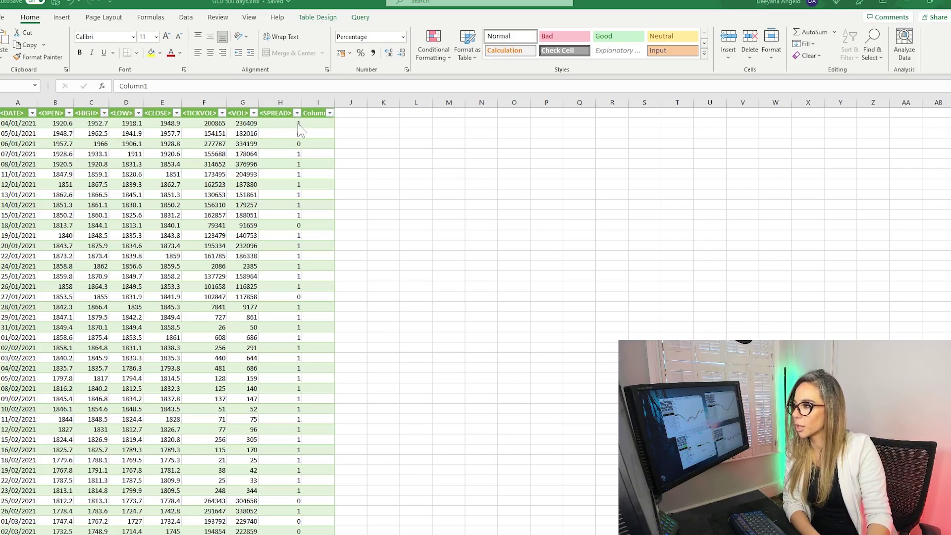
Enter =(C2-D2)/C2 in Column1's first cell so the table fills every row
{"action": "double_click", "coordinate": [316, 124]}
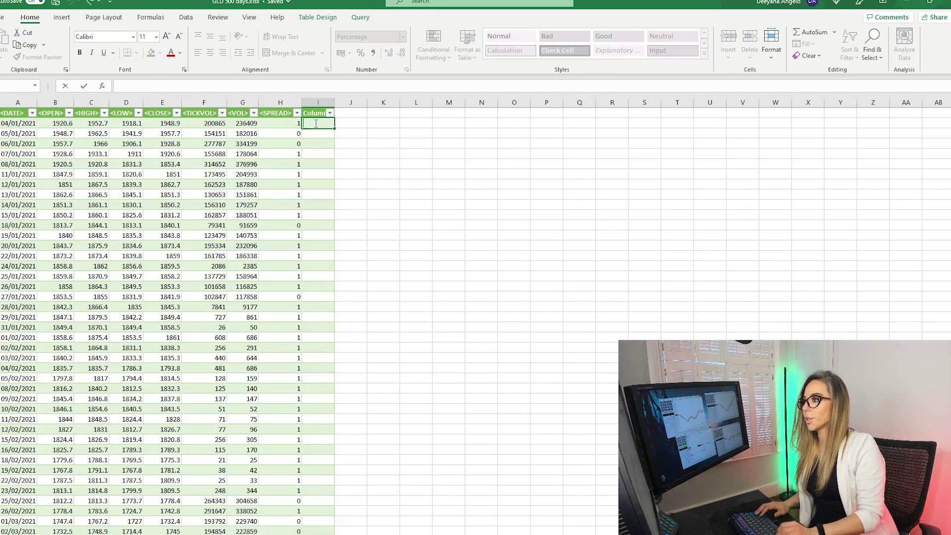
{"action": "type", "text": "="}
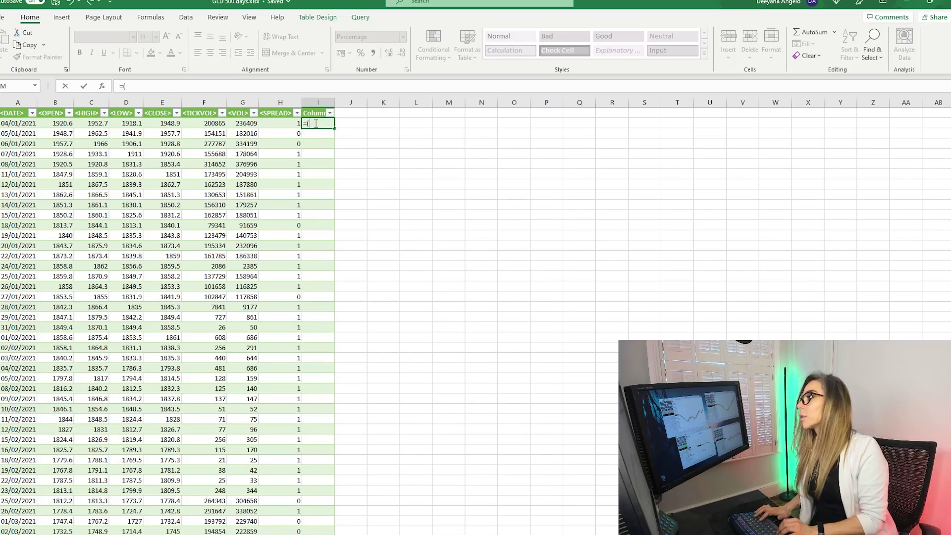
{"action": "type", "text": "(C"}
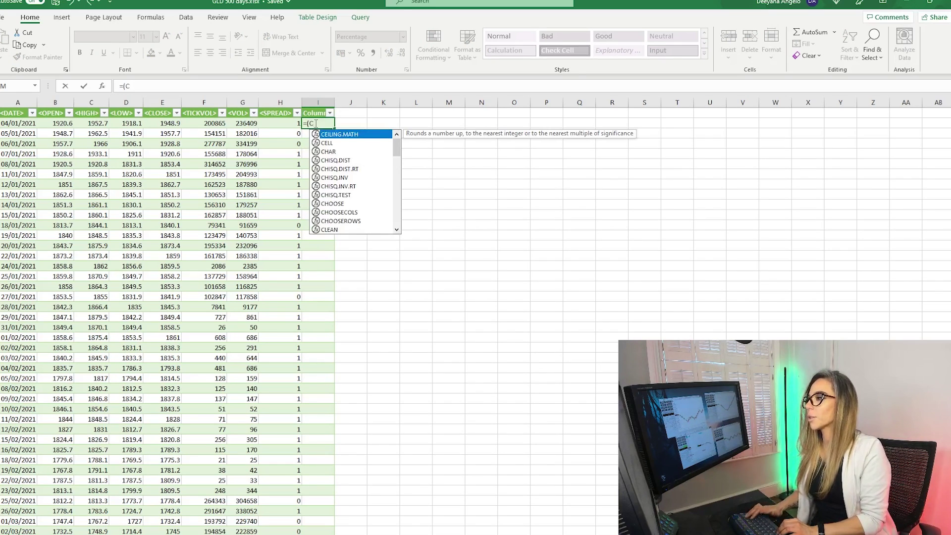
{"action": "type", "text": "2"}
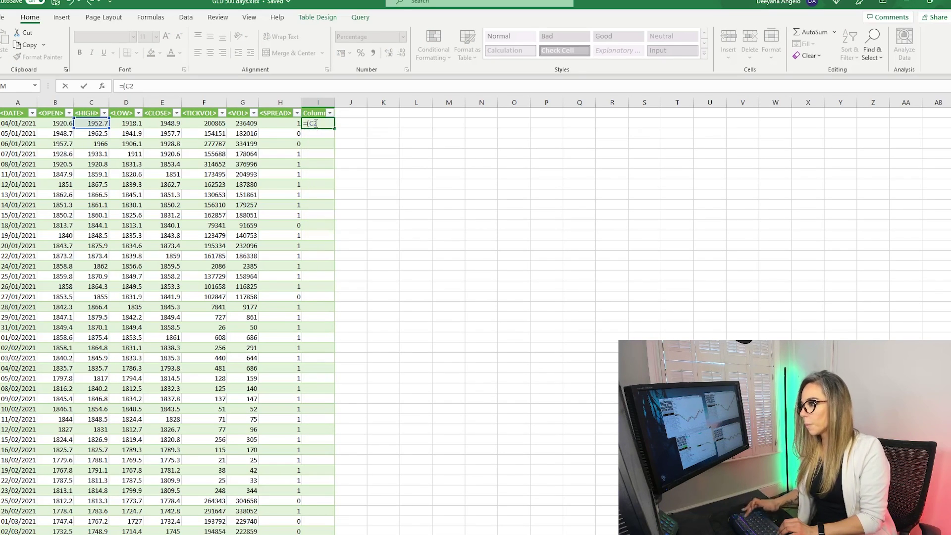
{"action": "type", "text": "-"}
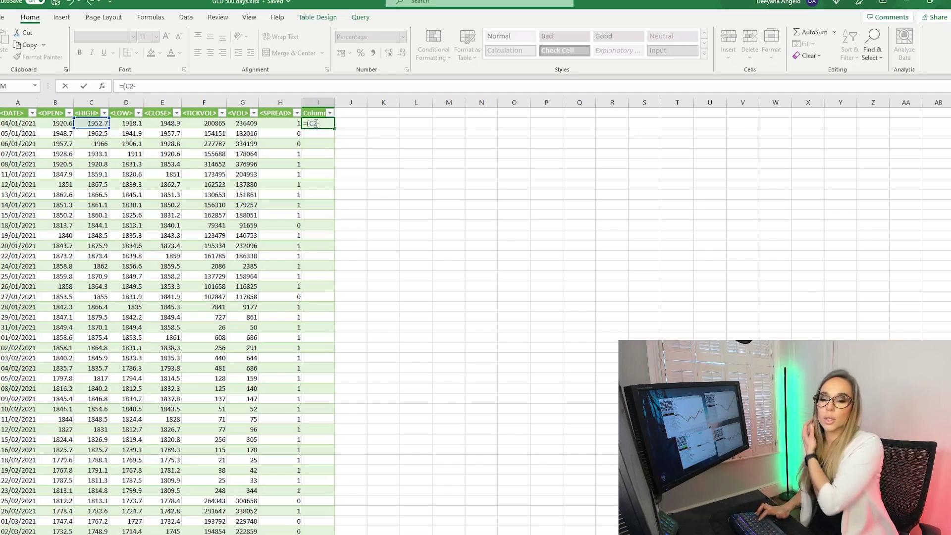
{"action": "type", "text": "D2"}
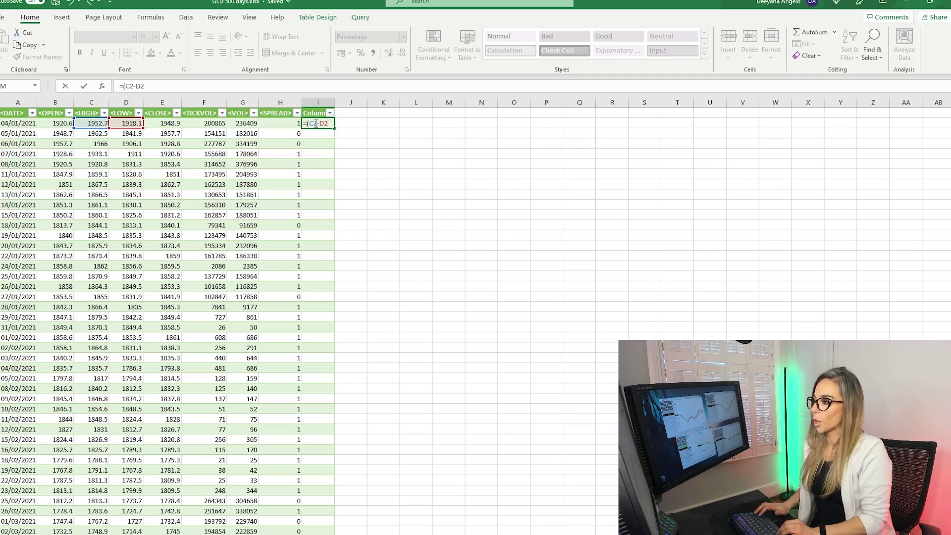
{"action": "type", "text": ")/"}
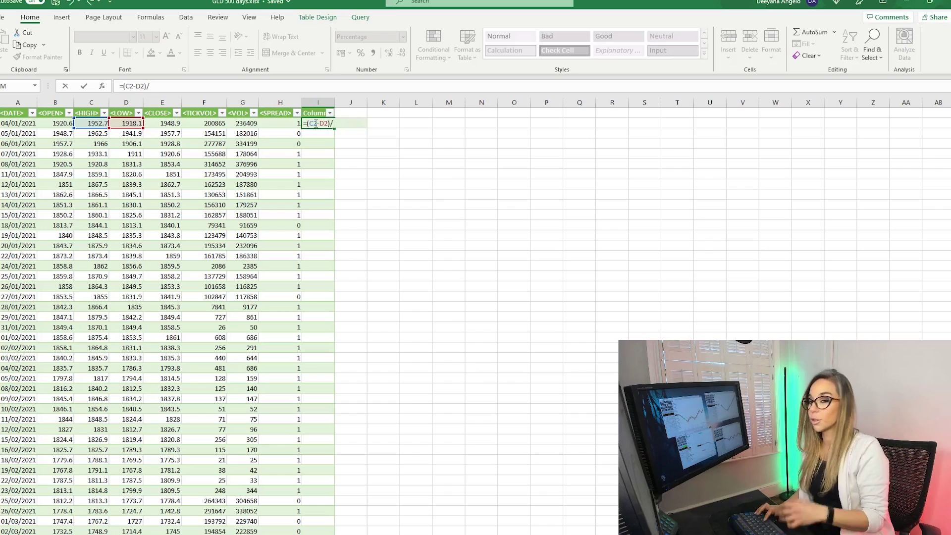
{"action": "type", "text": "C"}
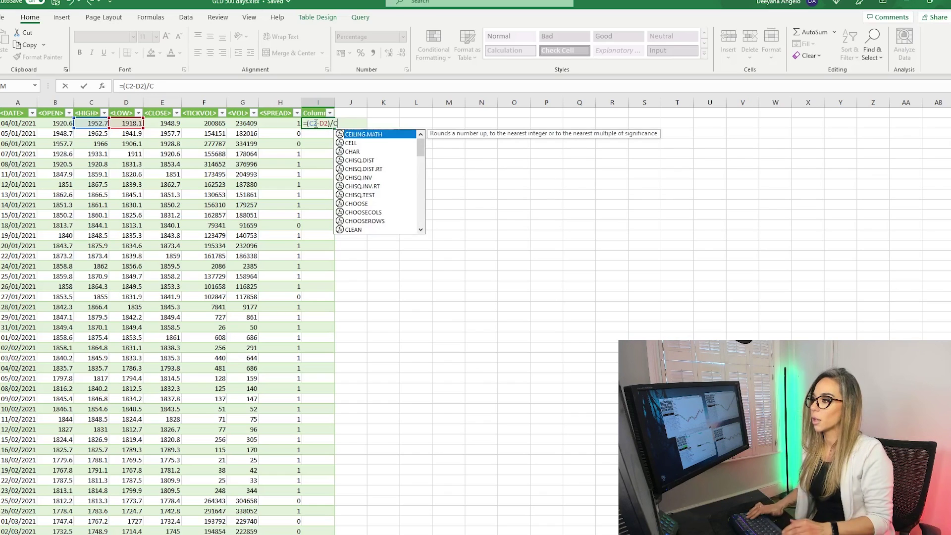
{"action": "type", "text": "2"}
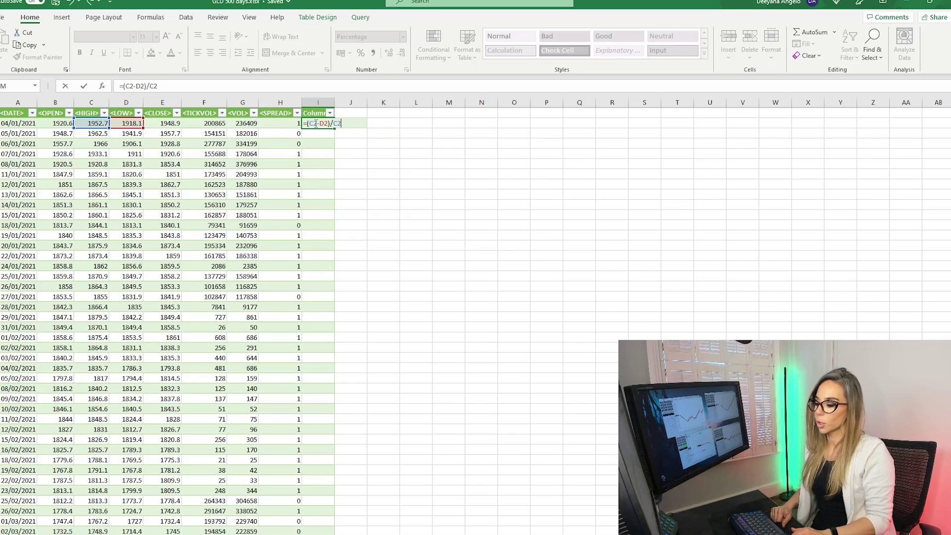
{"action": "key", "text": "Return"}
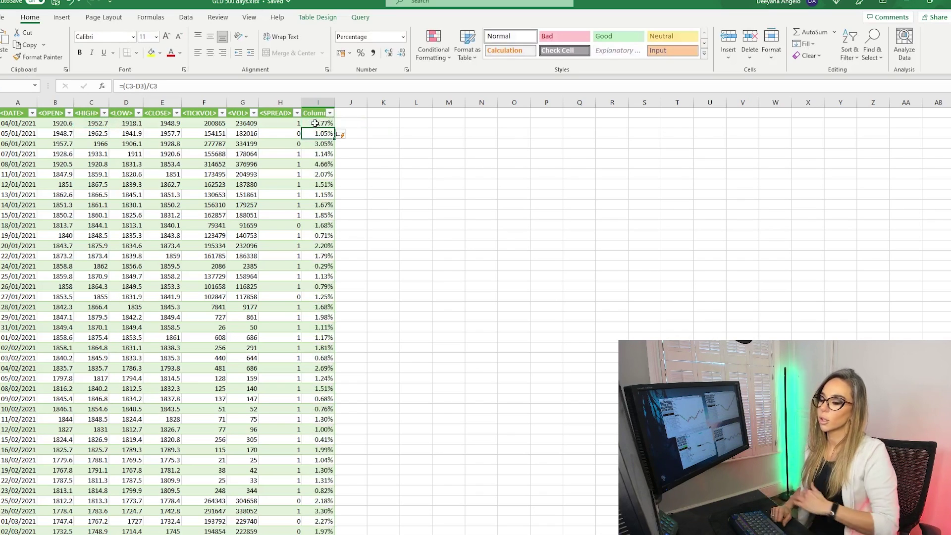
{"action": "key", "text": "Up"}
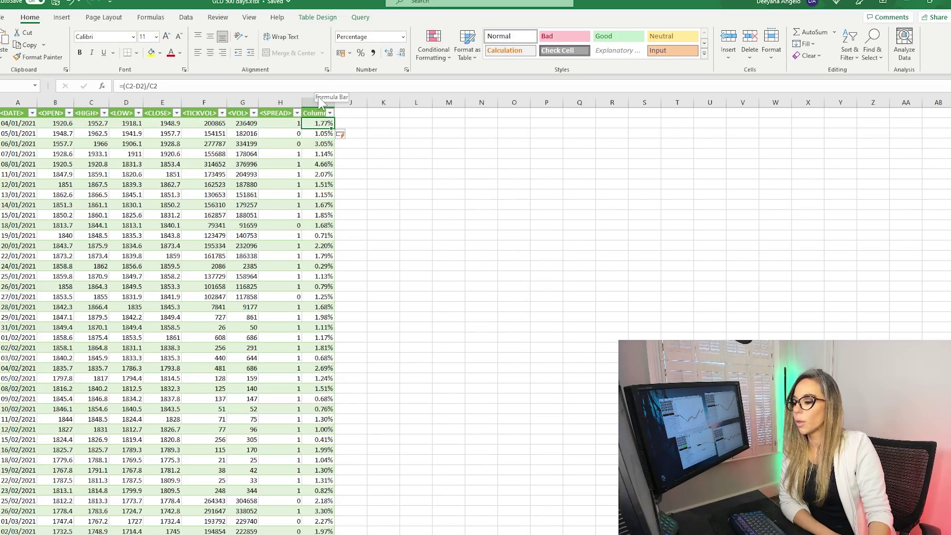
{"action": "left_click", "coordinate": [309, 163]}
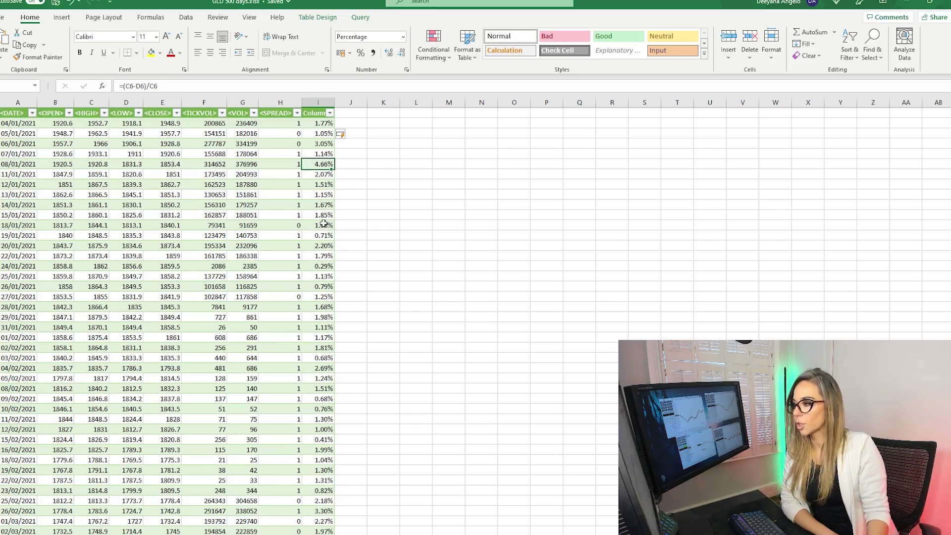
{"action": "left_click", "coordinate": [208, 226]}
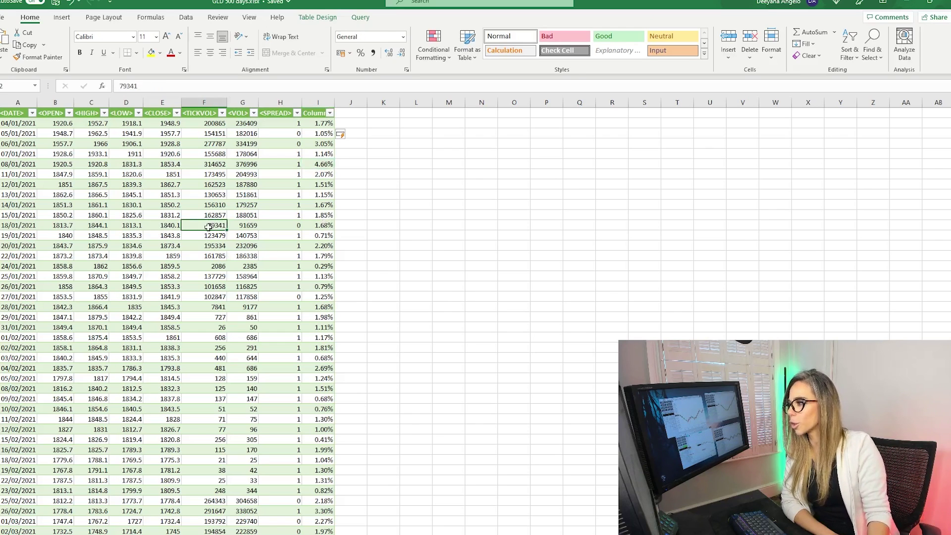
{"action": "left_click", "coordinate": [245, 225]}
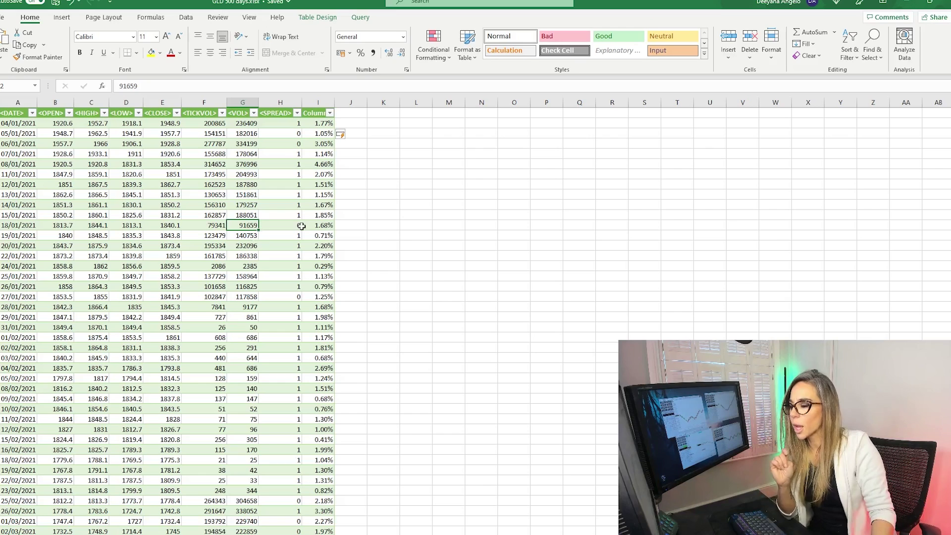
{"action": "left_click", "coordinate": [317, 101]}
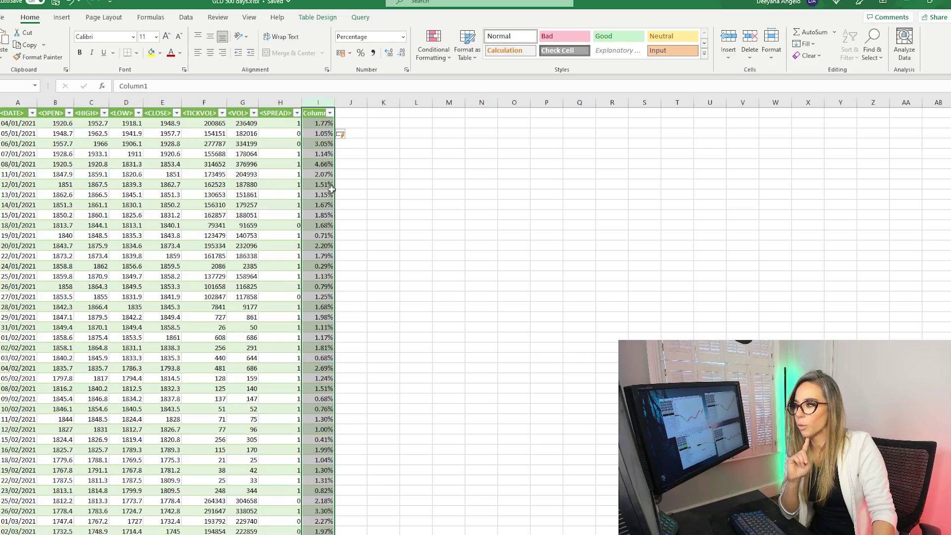
{"action": "left_click", "coordinate": [320, 125]}
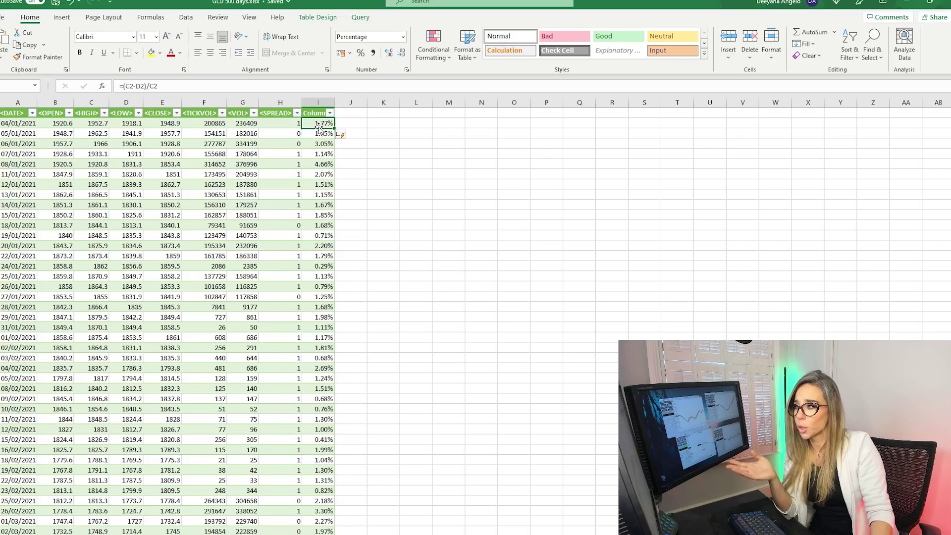
{"action": "double_click", "coordinate": [312, 123]}
{"action": "left_click", "coordinate": [320, 144]}
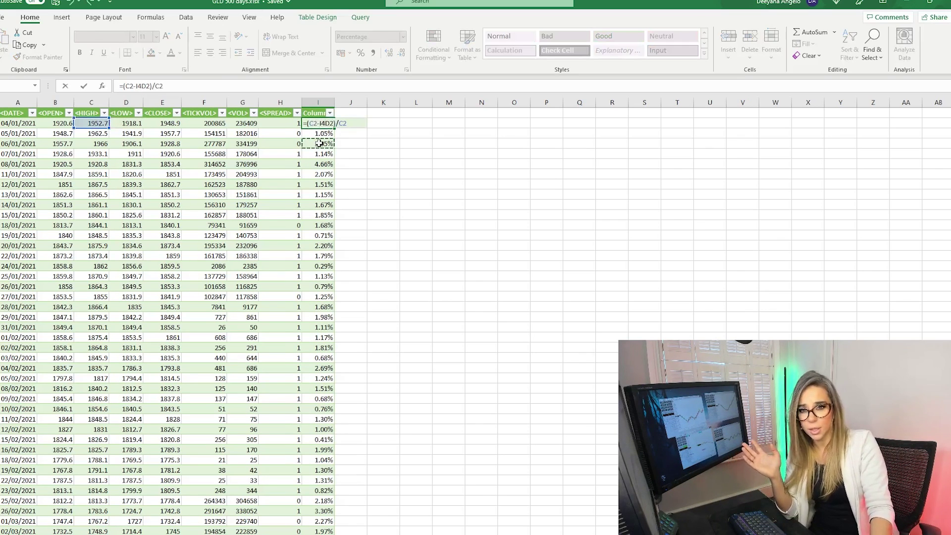
{"action": "key", "text": "Escape"}
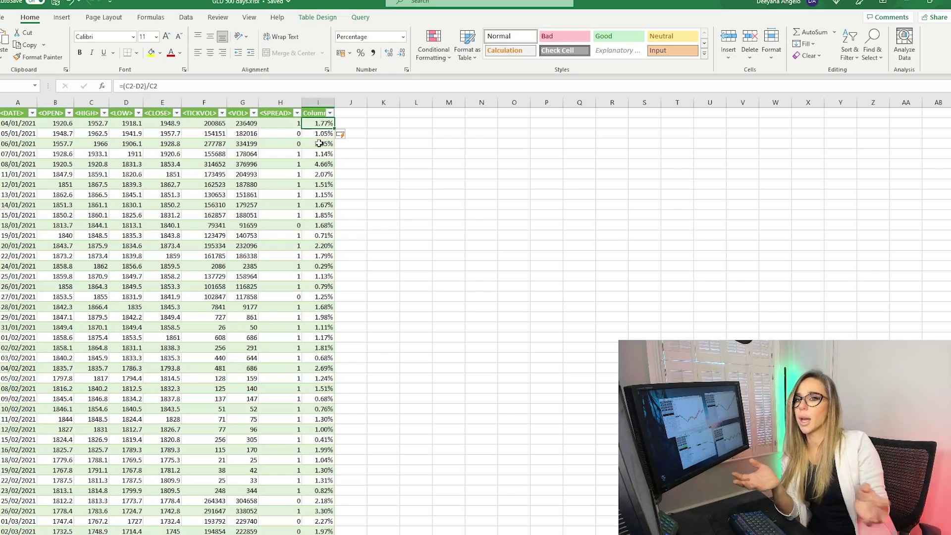
{"action": "left_click", "coordinate": [317, 102]}
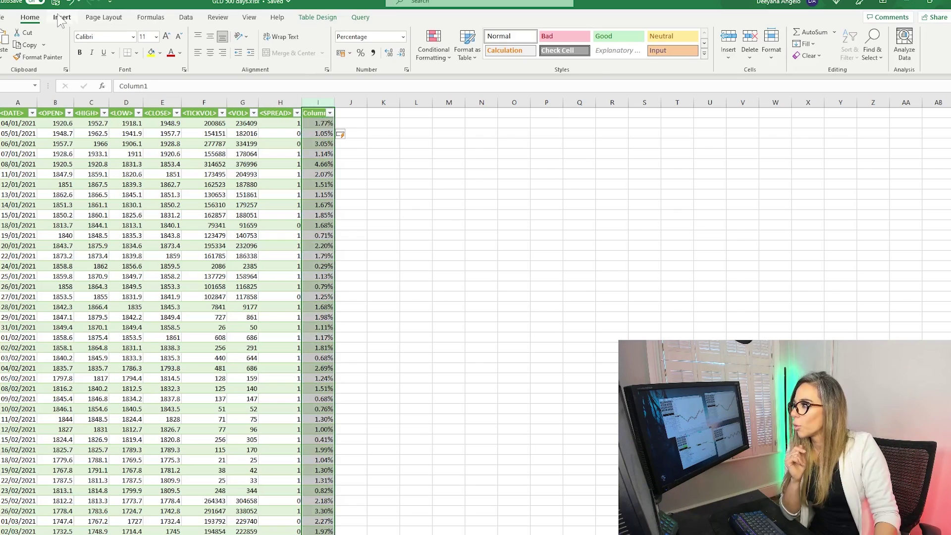
Insert a Pareto statistic chart of the Column1 percentages
{"action": "left_click", "coordinate": [61, 18]}
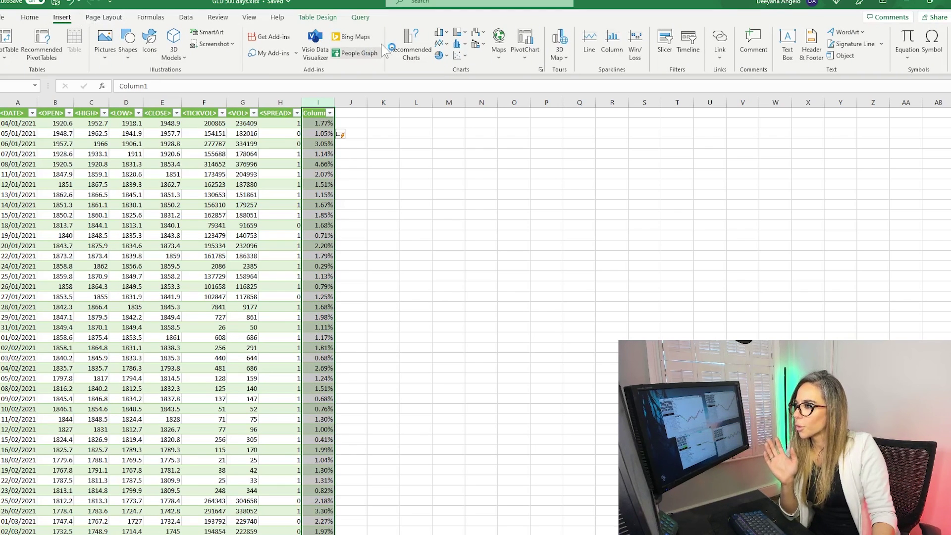
{"action": "left_click", "coordinate": [461, 43]}
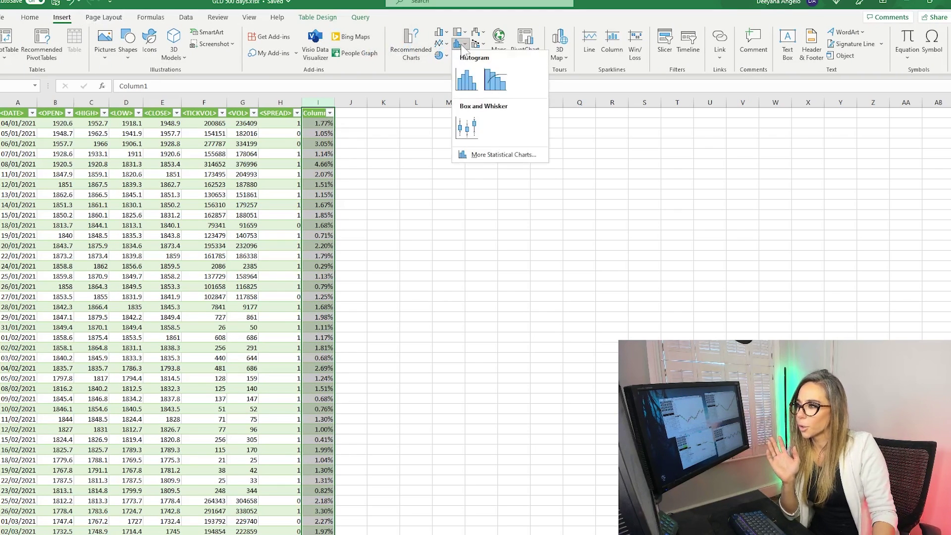
{"action": "left_click", "coordinate": [504, 83]}
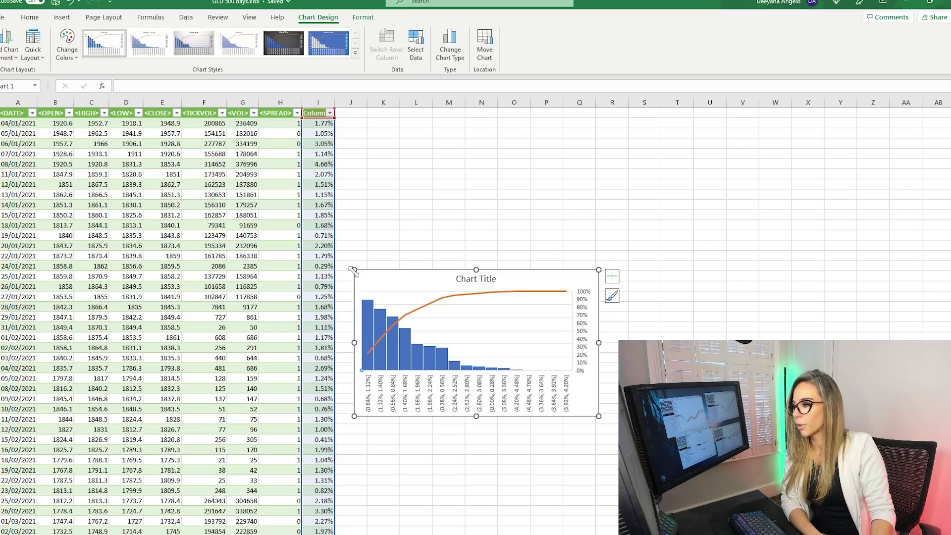
Drag the Pareto chart's corners outward to span about columns A–Q, then select its bars
{"action": "left_click_drag", "start_coordinate": [354, 270], "coordinate": [28, 133]}
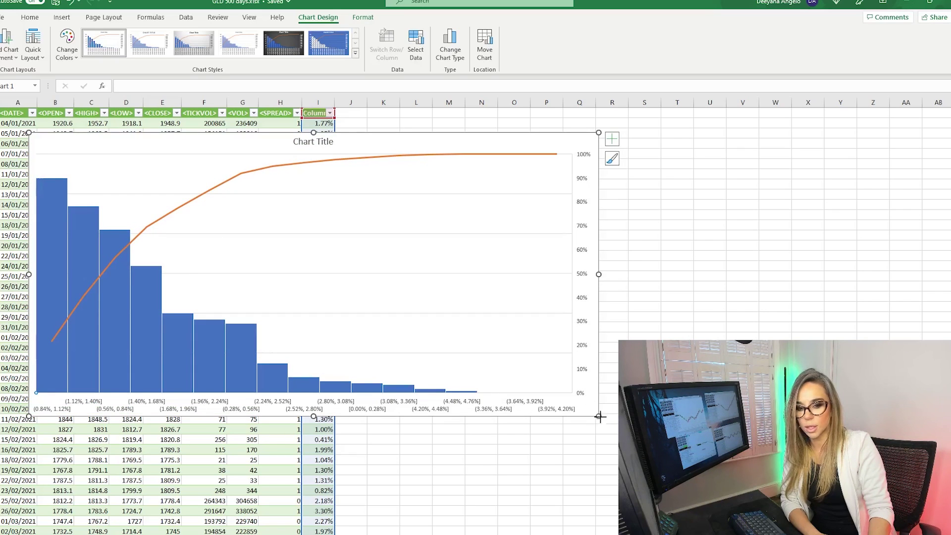
{"action": "left_click_drag", "start_coordinate": [600, 417], "coordinate": [609, 427]}
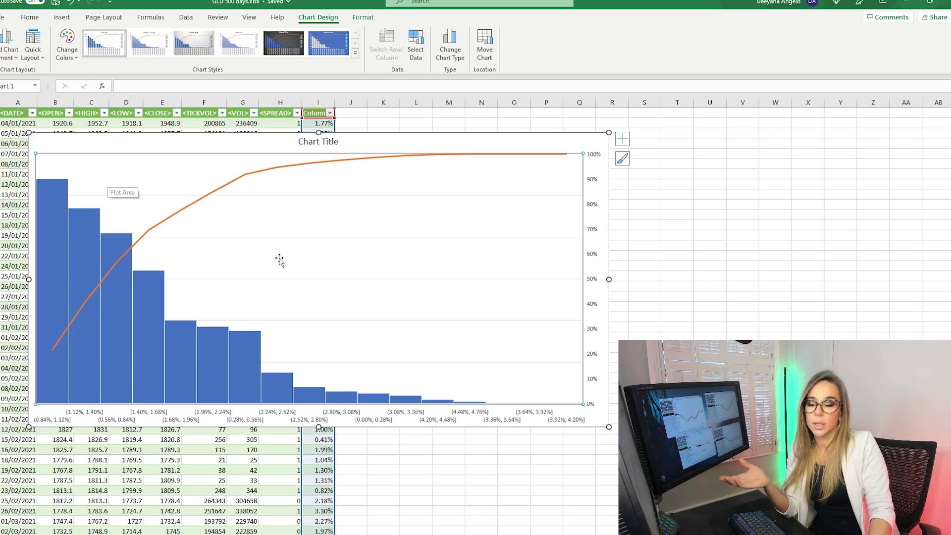
{"action": "left_click", "coordinate": [54, 204]}
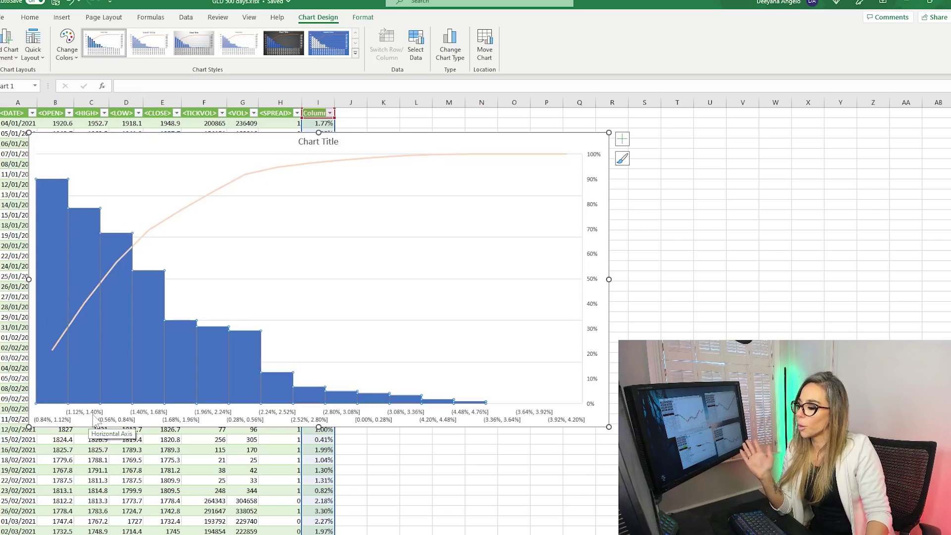
{"action": "left_click", "coordinate": [196, 313]}
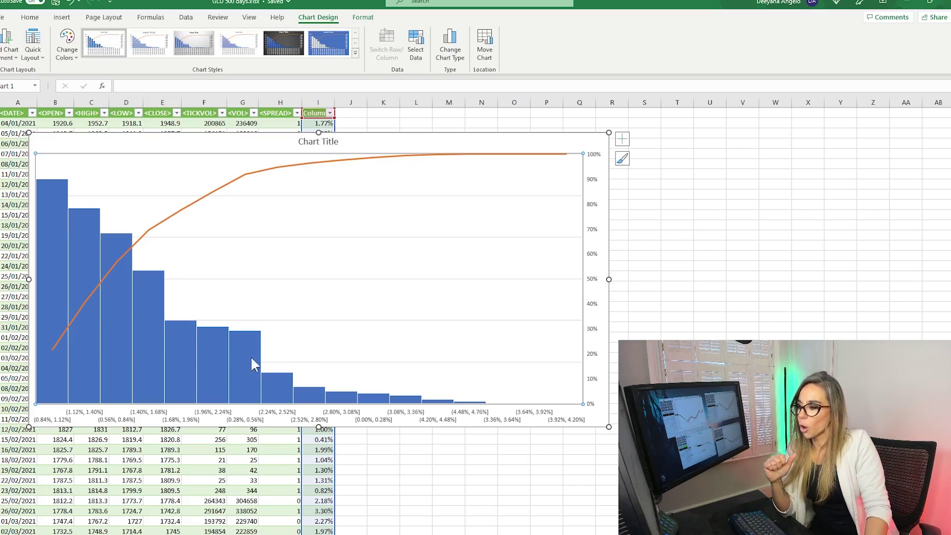
{"action": "mouse_move", "coordinate": [292, 386]}
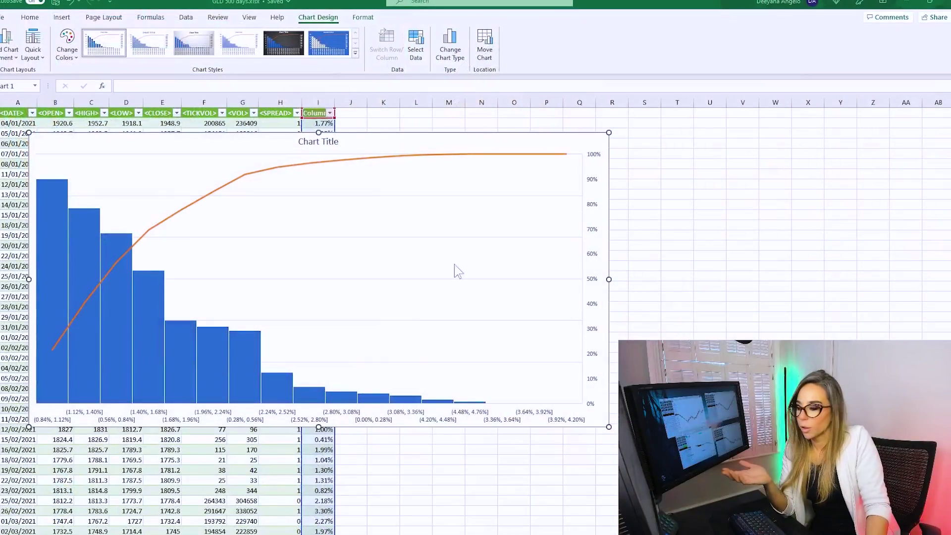
{"action": "left_click", "coordinate": [178, 371]}
{"action": "left_click", "coordinate": [235, 288]}
{"action": "left_click", "coordinate": [225, 346]}
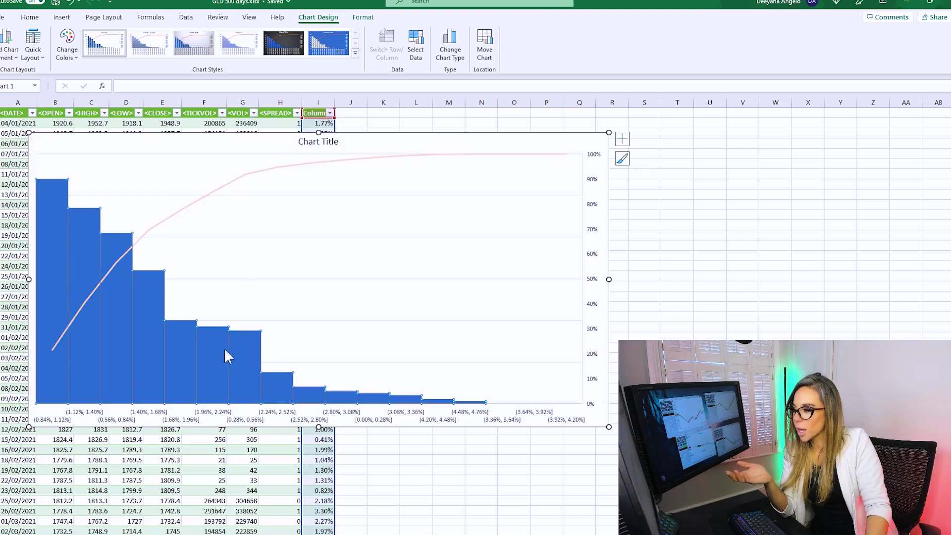
{"action": "left_click", "coordinate": [224, 348]}
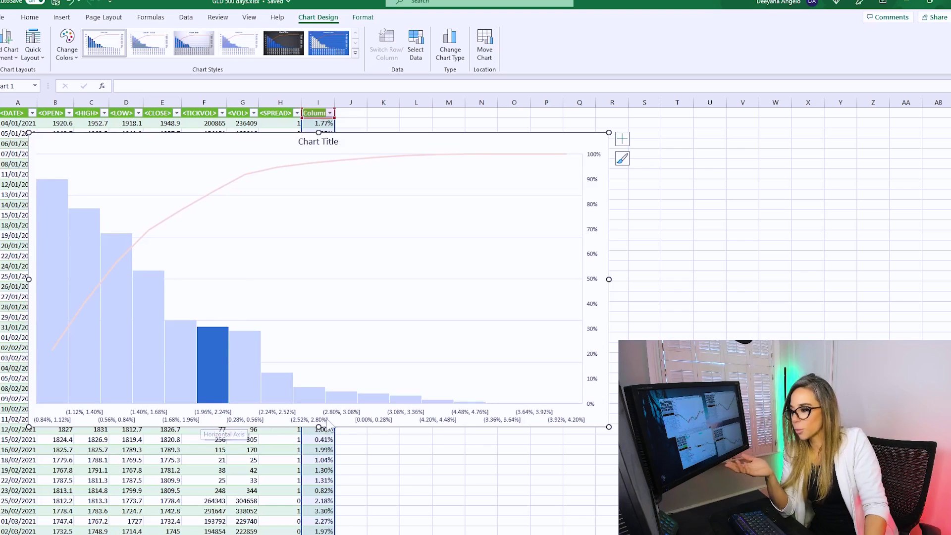
{"action": "left_click", "coordinate": [408, 401]}
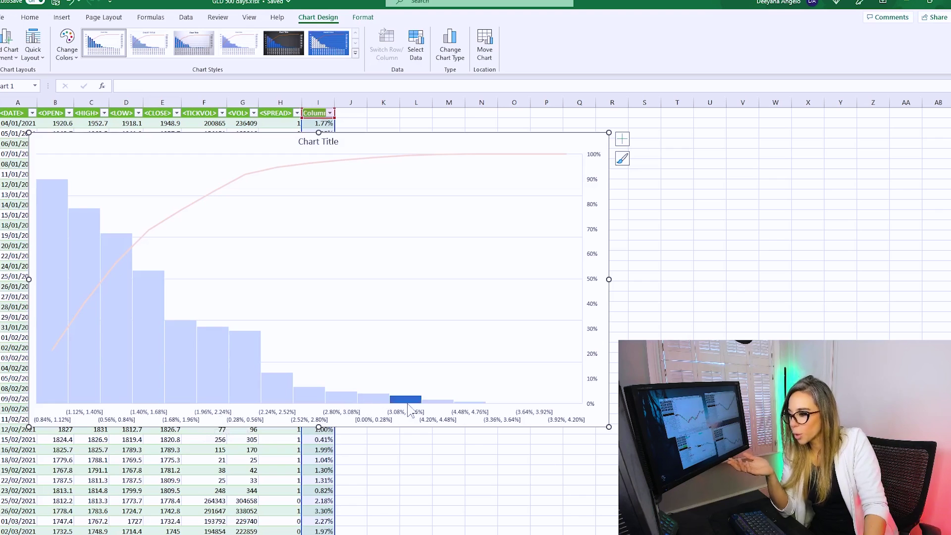
{"action": "left_click", "coordinate": [436, 401]}
{"action": "left_click", "coordinate": [465, 403]}
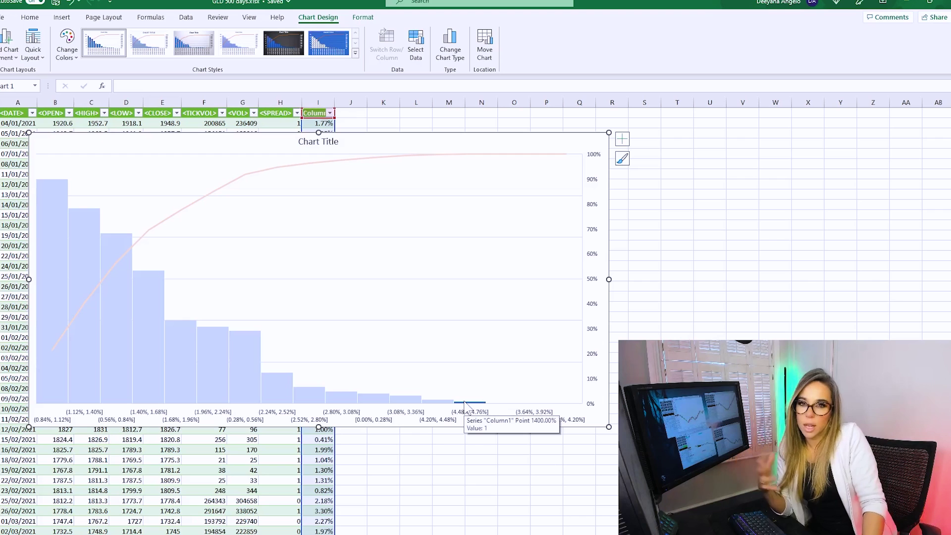
{"action": "mouse_move", "coordinate": [436, 402]}
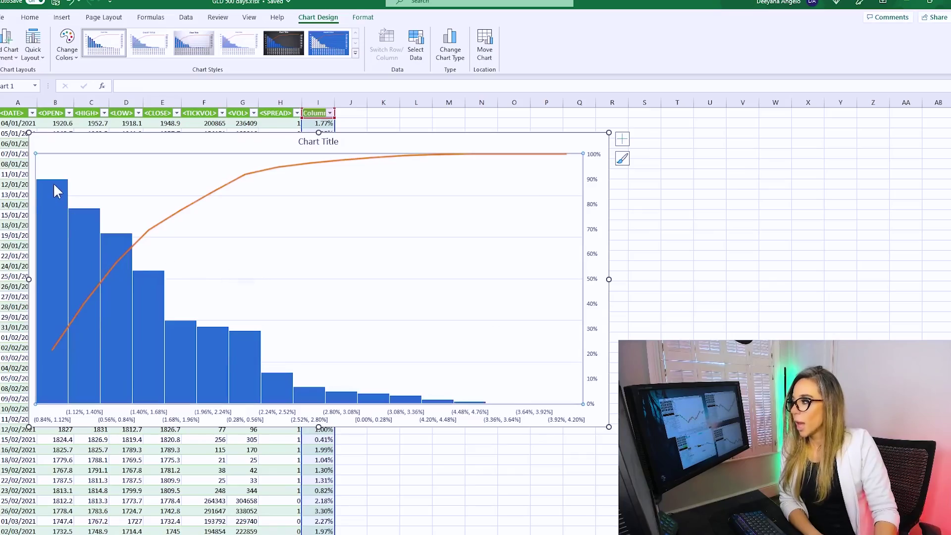
{"action": "mouse_move", "coordinate": [53, 185]}
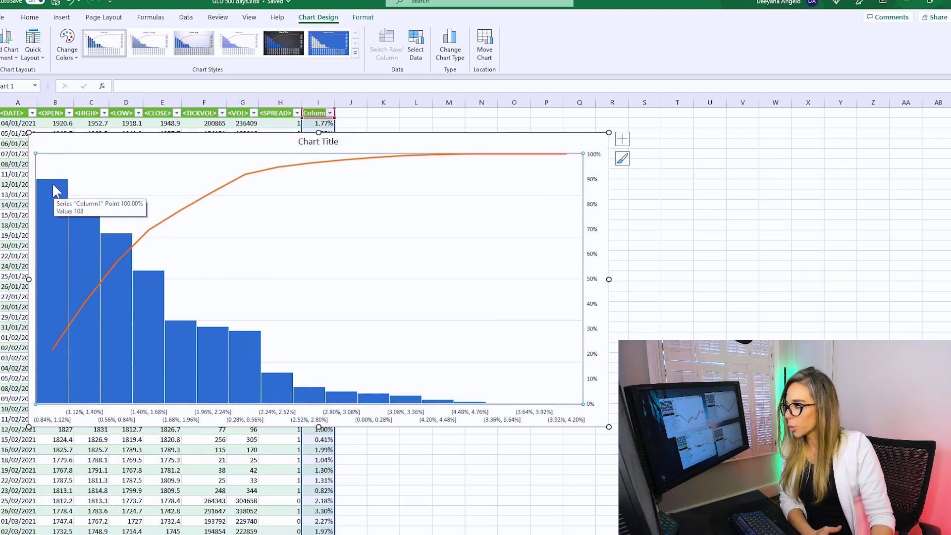
{"action": "left_click", "coordinate": [52, 183]}
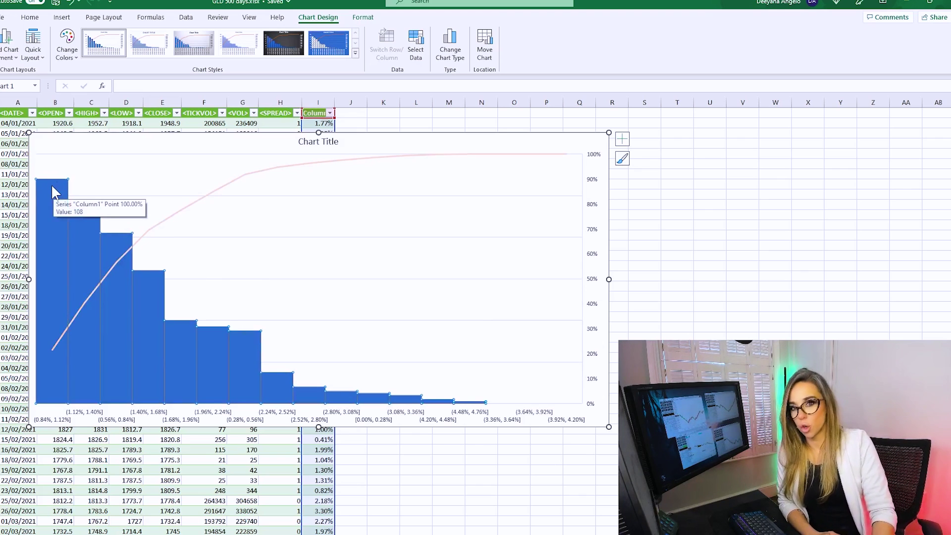